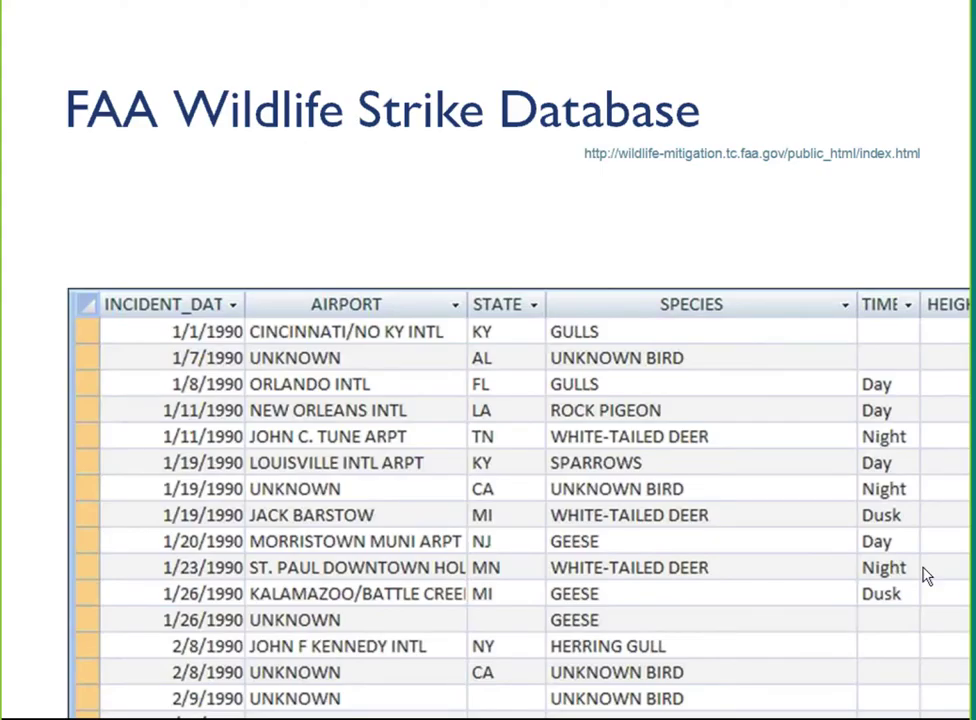
Step: Switch to Tableau and chart Number of Strikes from the wildlife v8 Extract data source as a horizontal bar on Columns
{"action": "key", "text": "alt+Tab"}
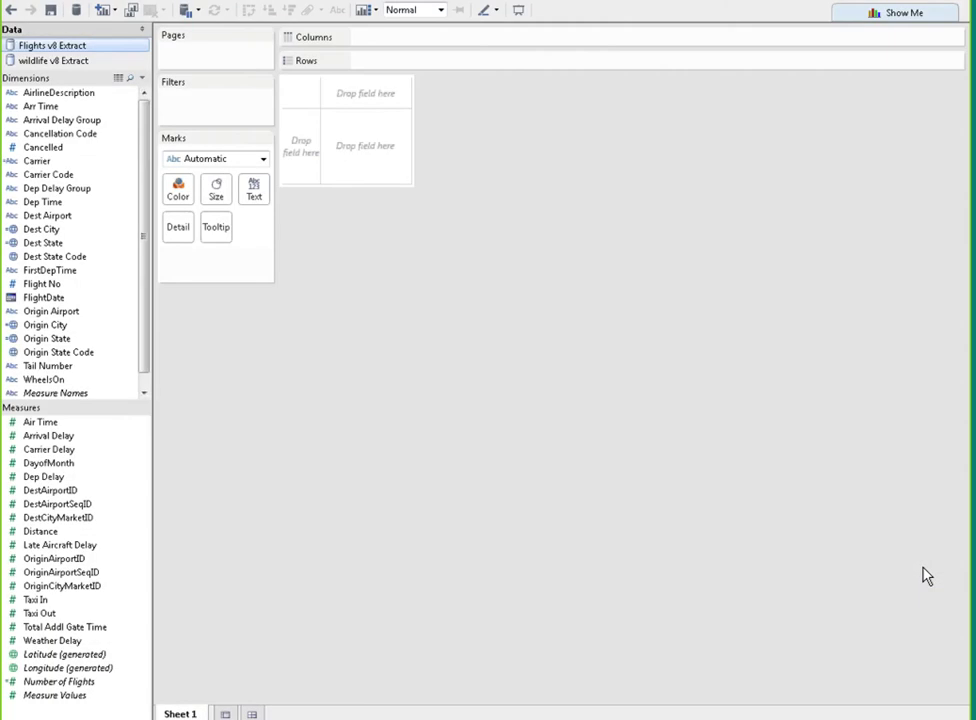
{"action": "left_click", "coordinate": [30, 61]}
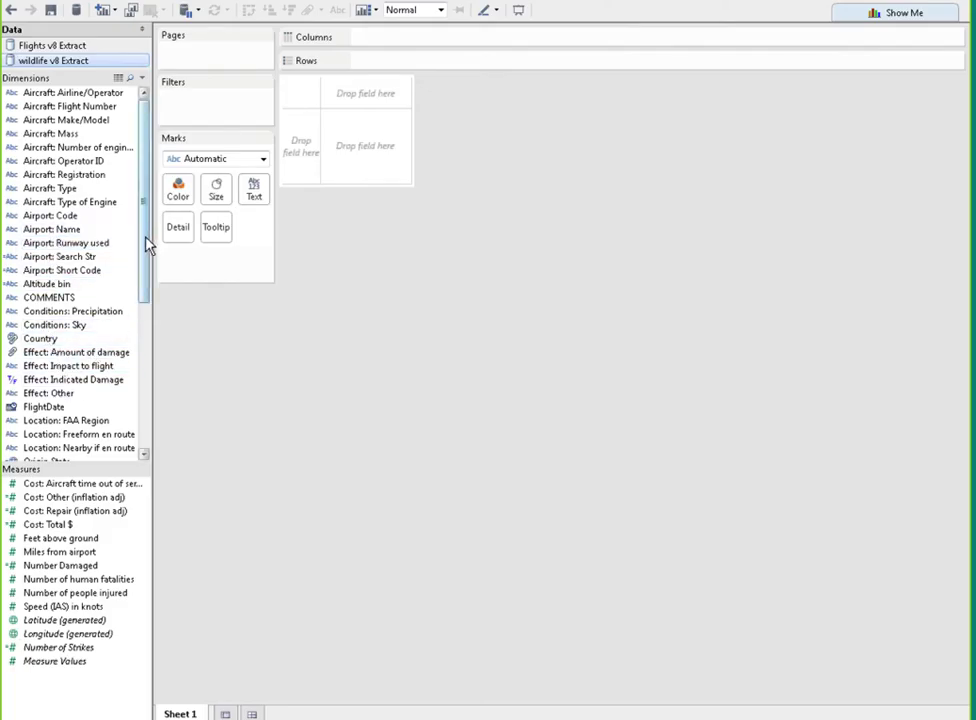
{"action": "left_click_drag", "start_coordinate": [148, 245], "coordinate": [131, 327]}
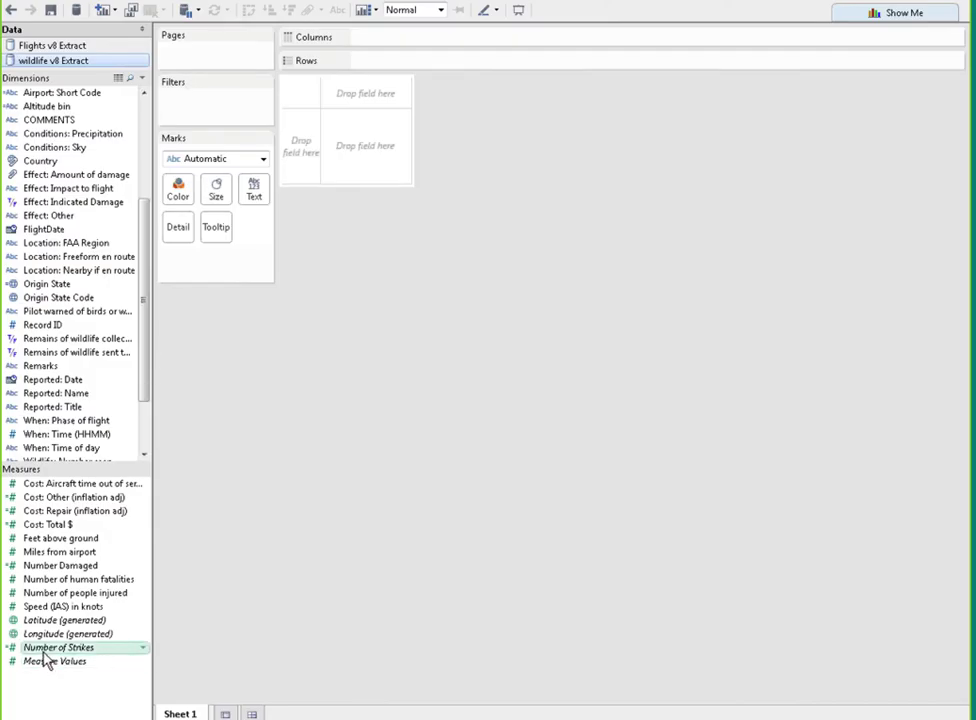
{"action": "left_click_drag", "start_coordinate": [56, 654], "coordinate": [431, 42]}
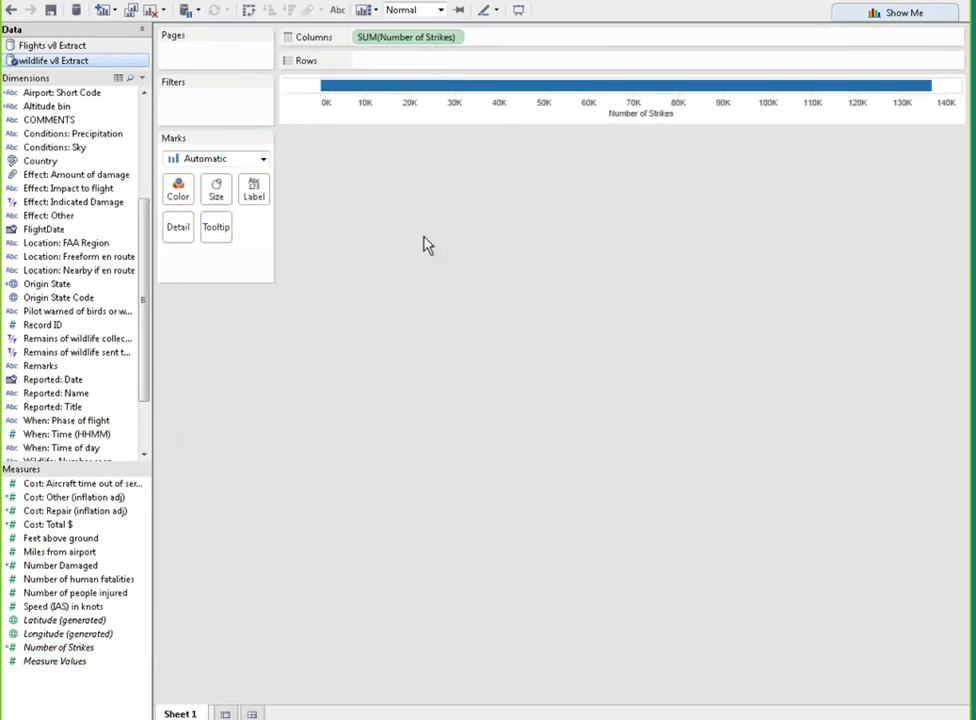
{"action": "mouse_move", "coordinate": [460, 95]}
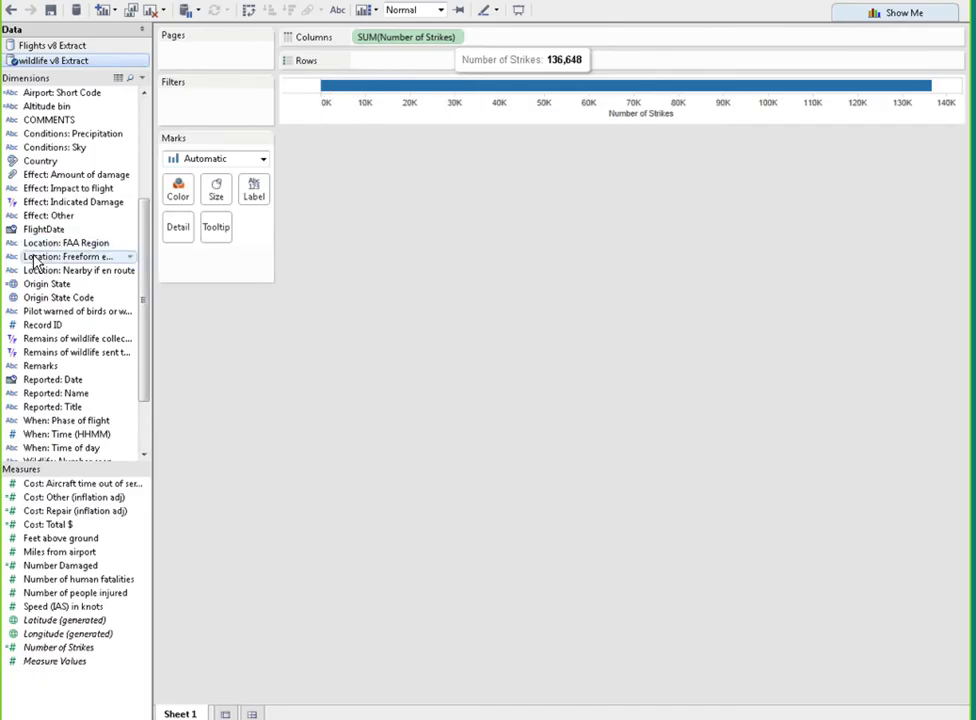
Step: Split the strikes bar into rows by Effect: Amount of damage and color the bars by the same field
{"action": "left_click", "coordinate": [54, 180]}
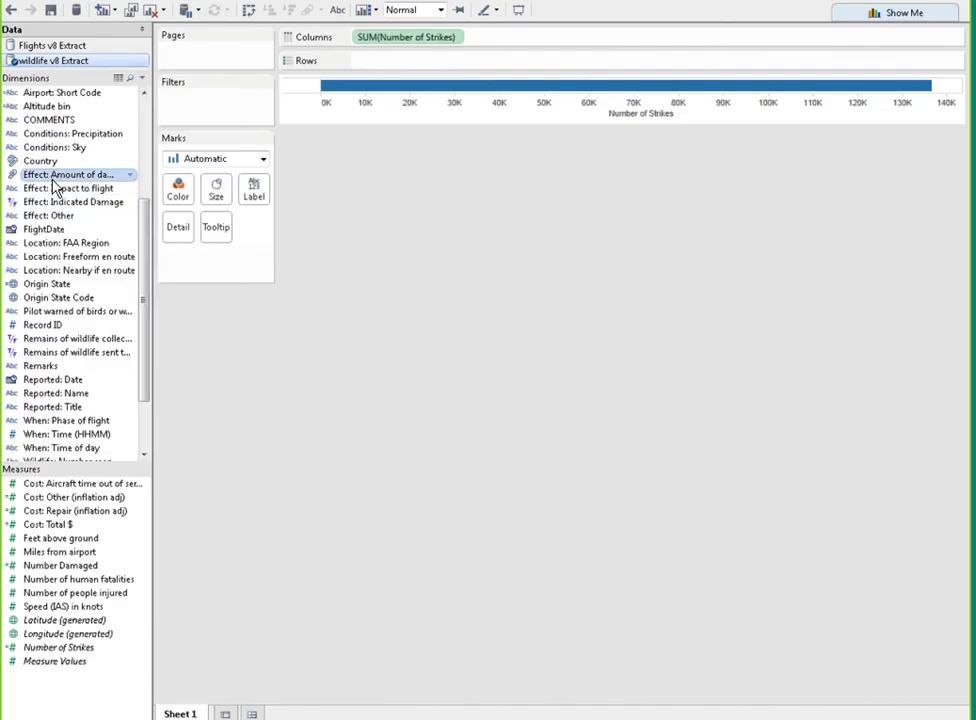
{"action": "left_click_drag", "start_coordinate": [54, 185], "coordinate": [457, 73]}
{"action": "left_click_drag", "start_coordinate": [35, 176], "coordinate": [178, 192]}
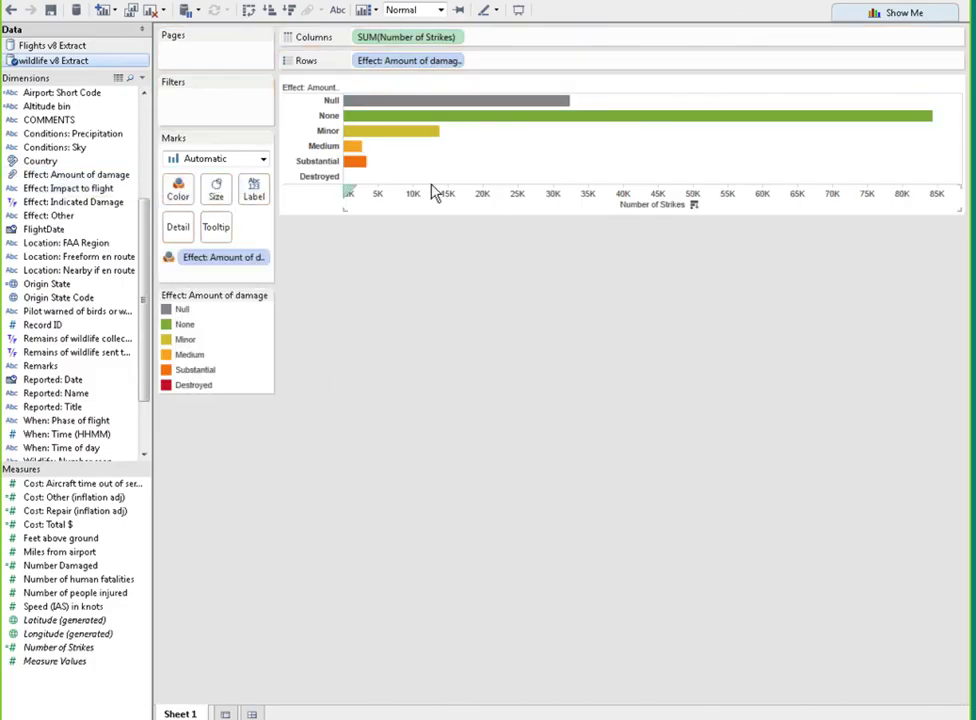
{"action": "mouse_move", "coordinate": [549, 110]}
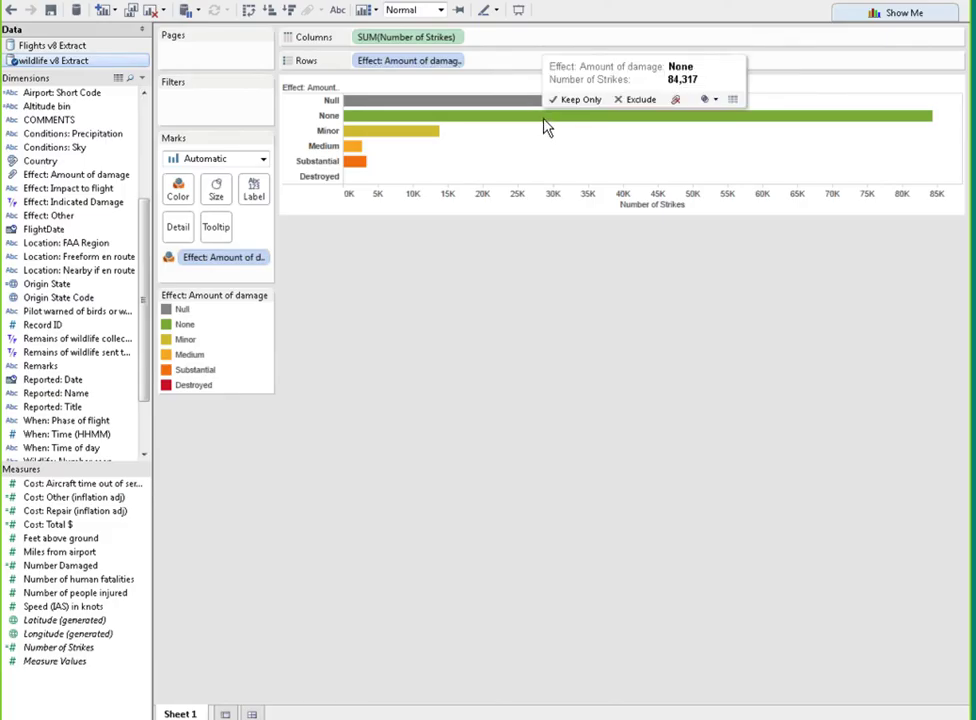
{"action": "mouse_move", "coordinate": [380, 146]}
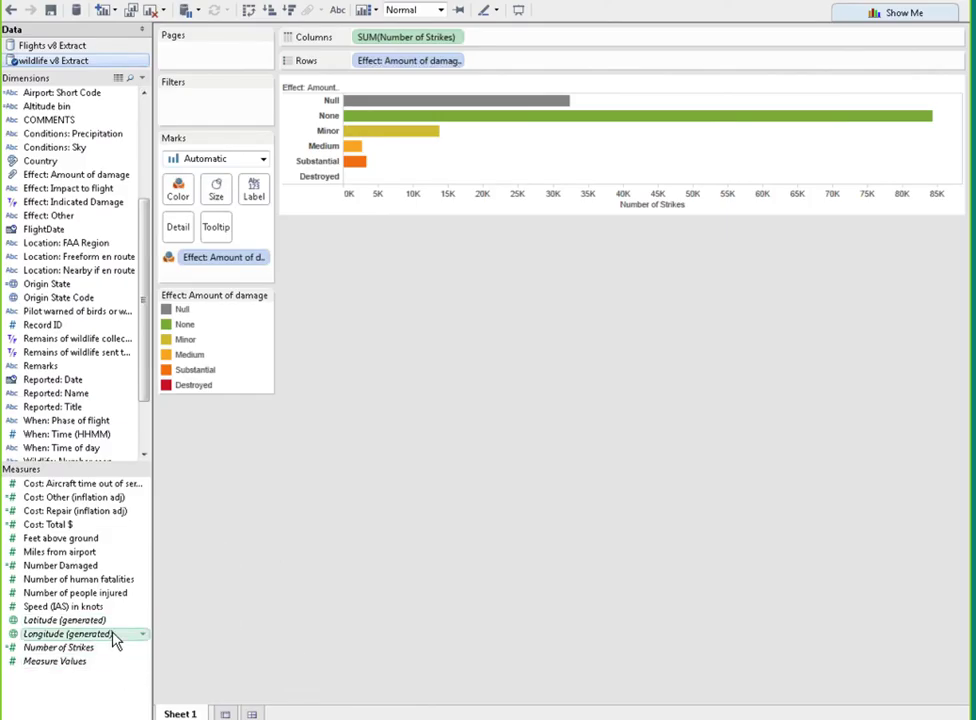
Step: Add Cost: Total $ to Columns beside Number of Strikes for each damage level
{"action": "left_click", "coordinate": [40, 525]}
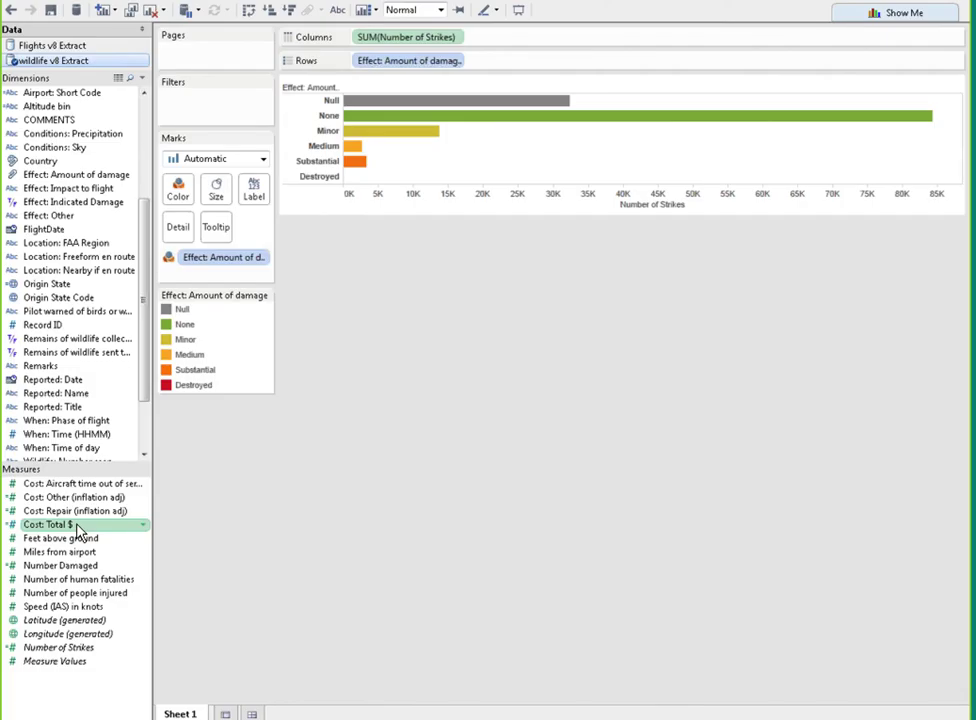
{"action": "left_click_drag", "start_coordinate": [77, 527], "coordinate": [538, 36]}
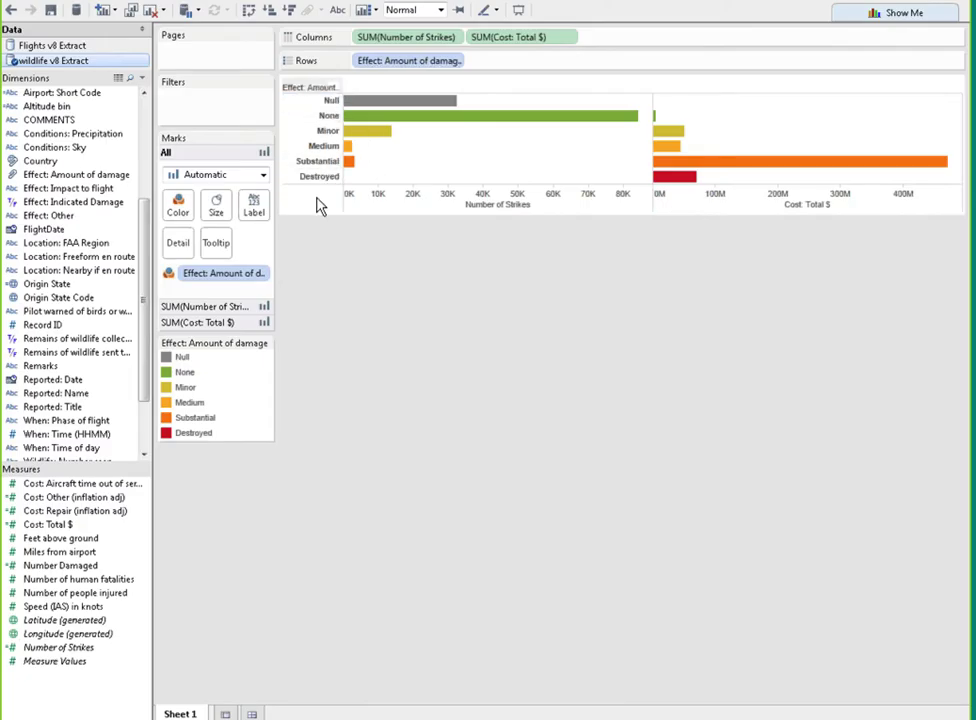
{"action": "mouse_move", "coordinate": [698, 173]}
Step: Create a new worksheet and map the wildlife data with Origin State as the detail level
{"action": "key", "text": "ctrl+m"}
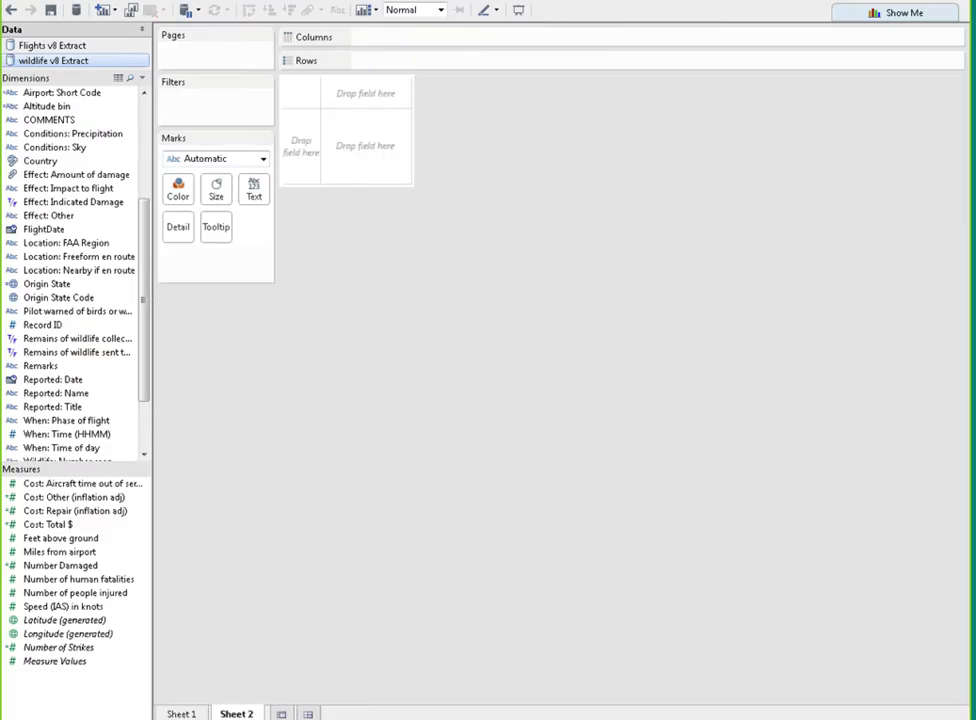
{"action": "left_click", "coordinate": [41, 289]}
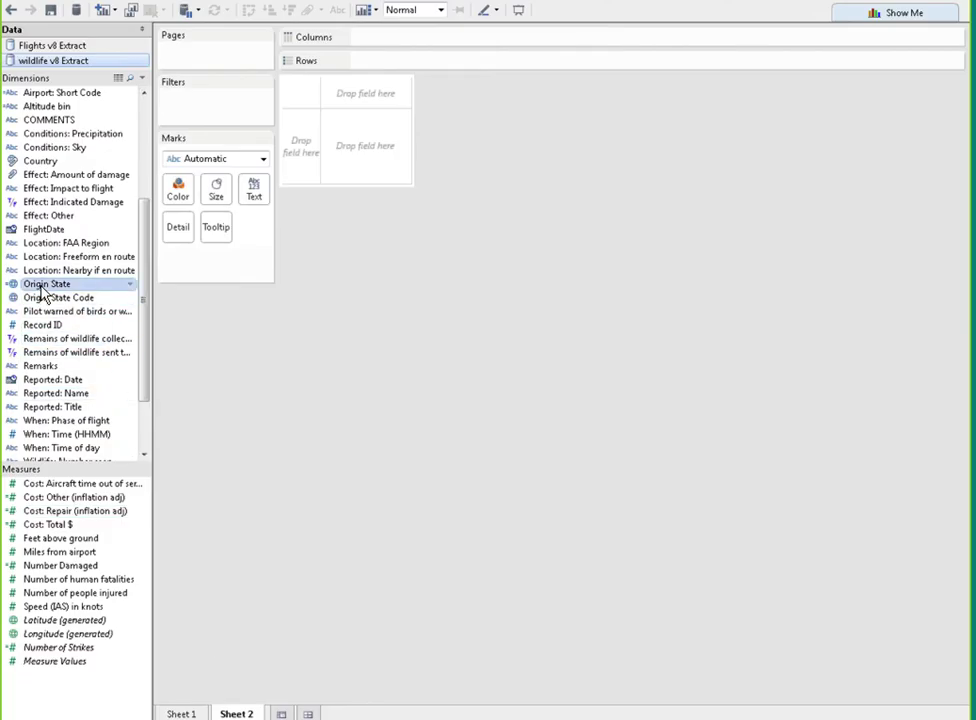
{"action": "left_click_drag", "start_coordinate": [41, 289], "coordinate": [180, 232]}
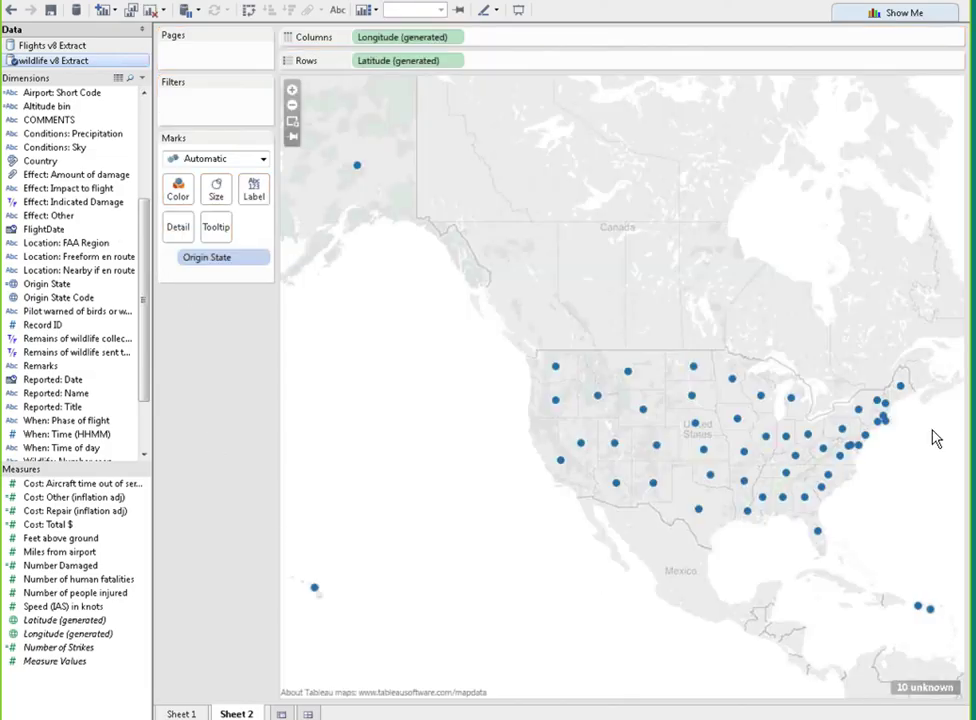
Step: Color the state map by Number of Strikes, then change that measure from color to mark size
{"action": "left_click_drag", "start_coordinate": [52, 647], "coordinate": [180, 192]}
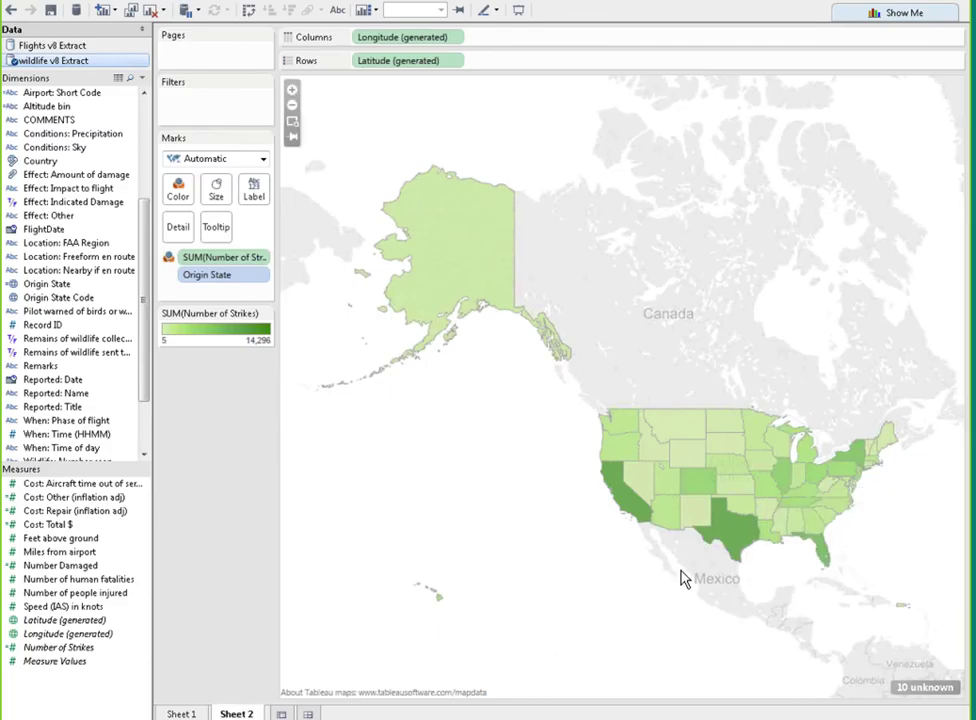
{"action": "mouse_move", "coordinate": [699, 501]}
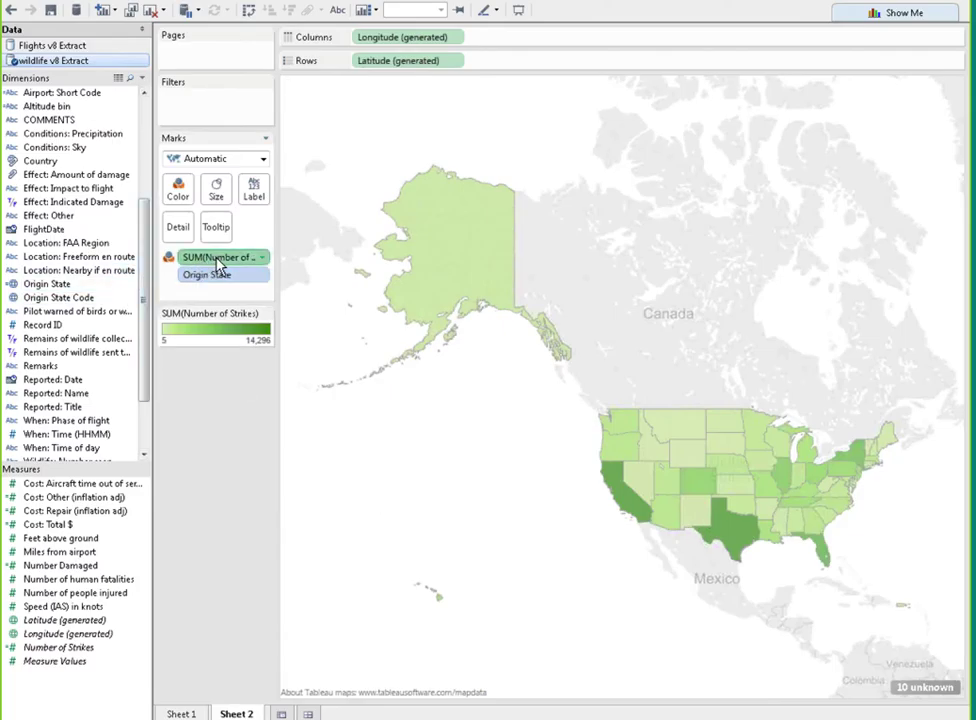
{"action": "left_click_drag", "start_coordinate": [218, 263], "coordinate": [216, 190]}
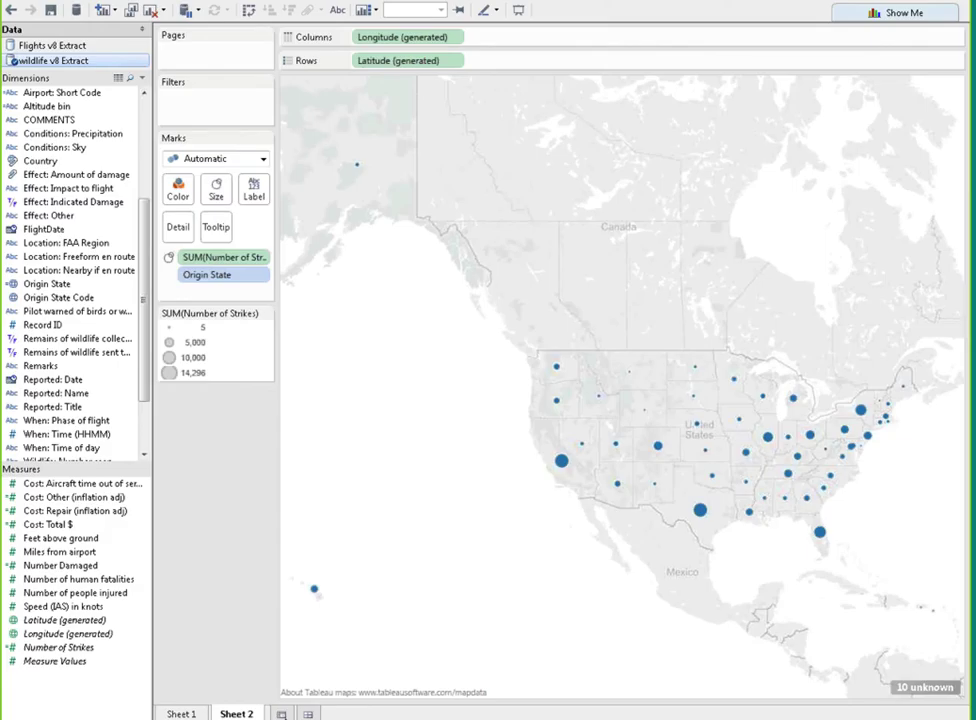
Step: On a new worksheet, plot Number of Strikes on Rows against FlightDate by year on Columns
{"action": "key", "text": "ctrl+m"}
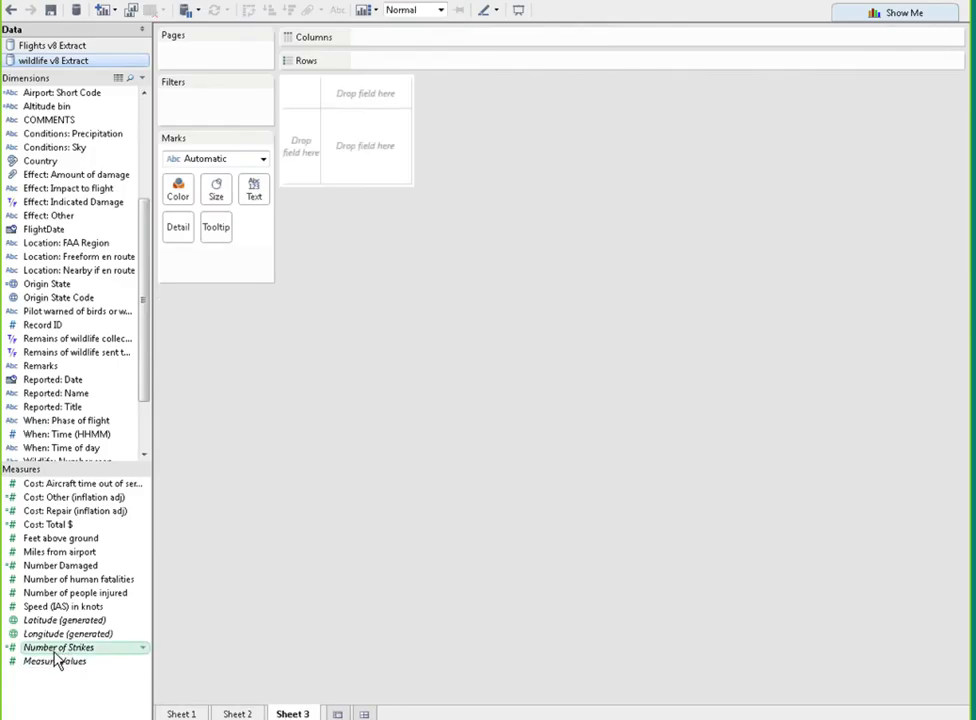
{"action": "left_click_drag", "start_coordinate": [59, 654], "coordinate": [428, 65]}
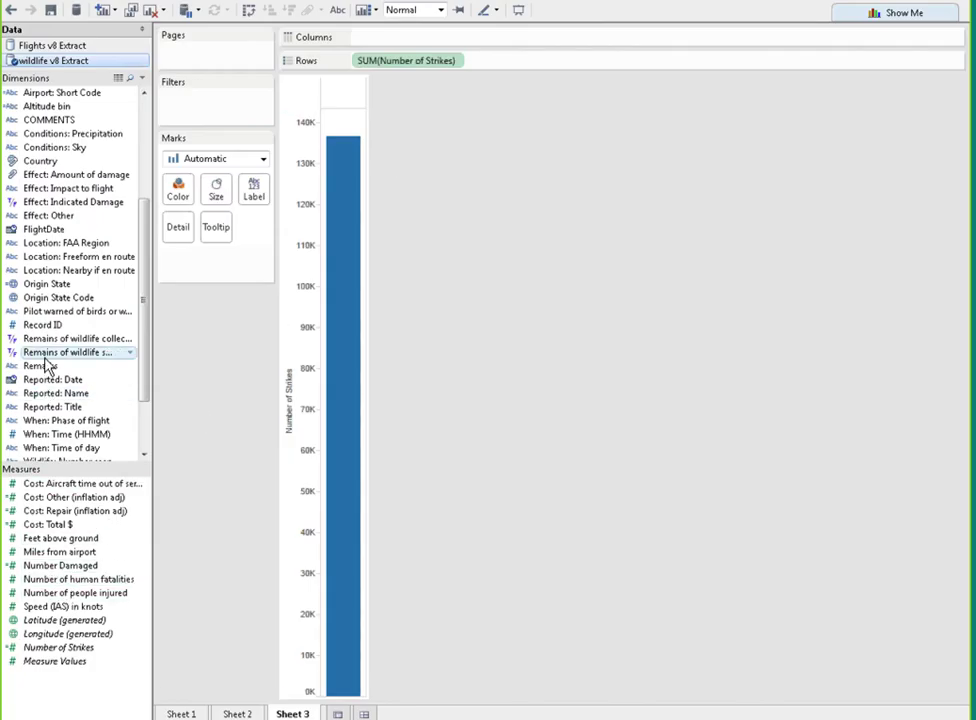
{"action": "left_click_drag", "start_coordinate": [40, 230], "coordinate": [427, 44]}
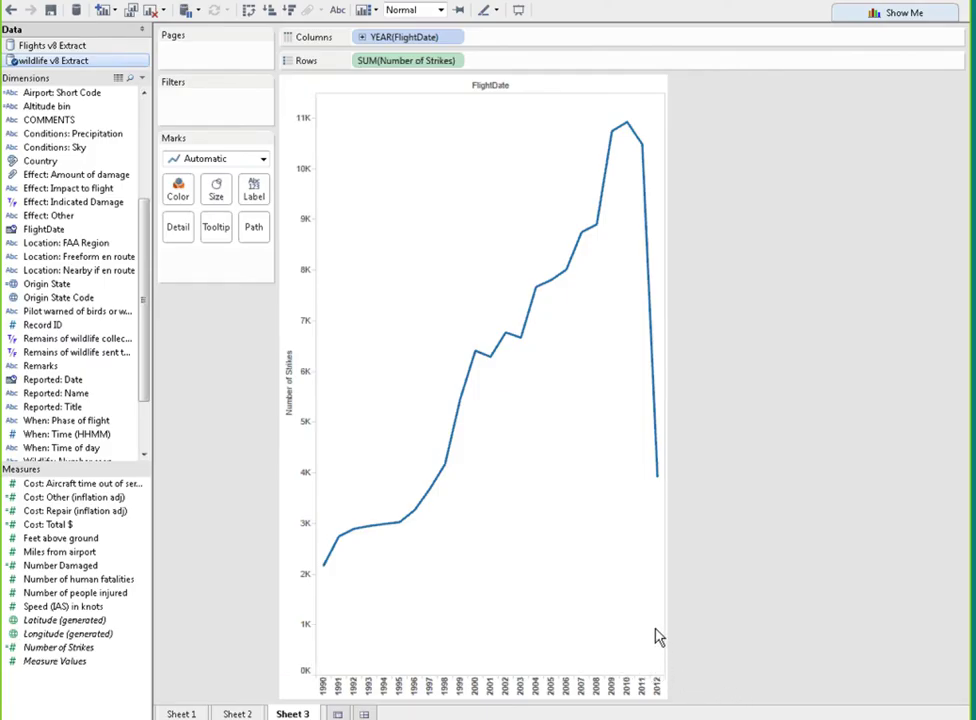
Step: Drill the yearly strikes trend down to months to inspect the latest years, and remove the monthly level
{"action": "left_click", "coordinate": [363, 37]}
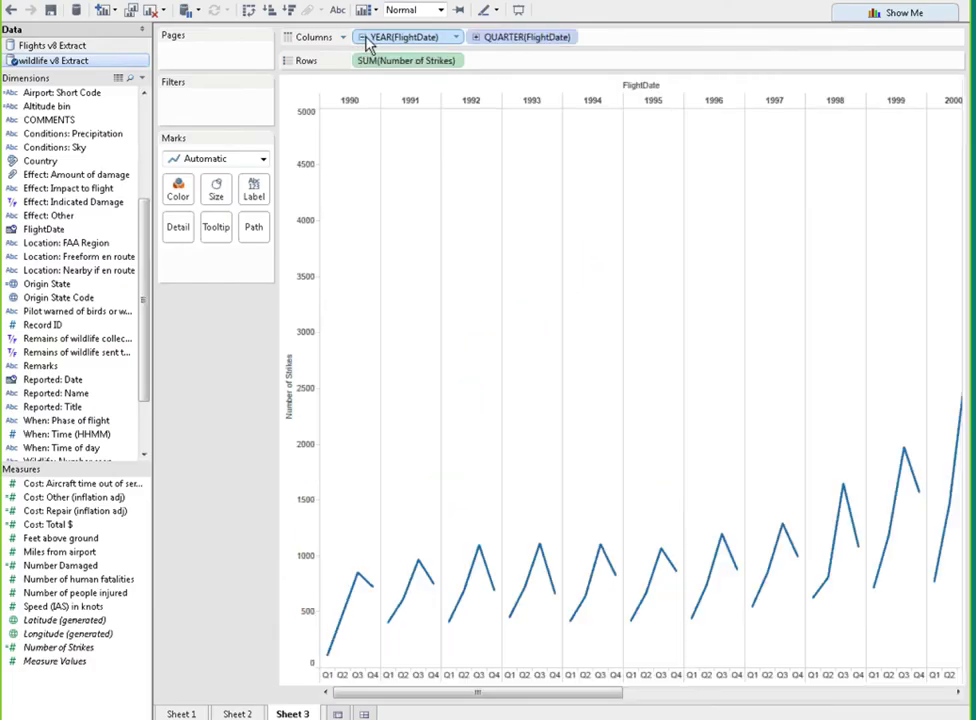
{"action": "left_click", "coordinate": [572, 39]}
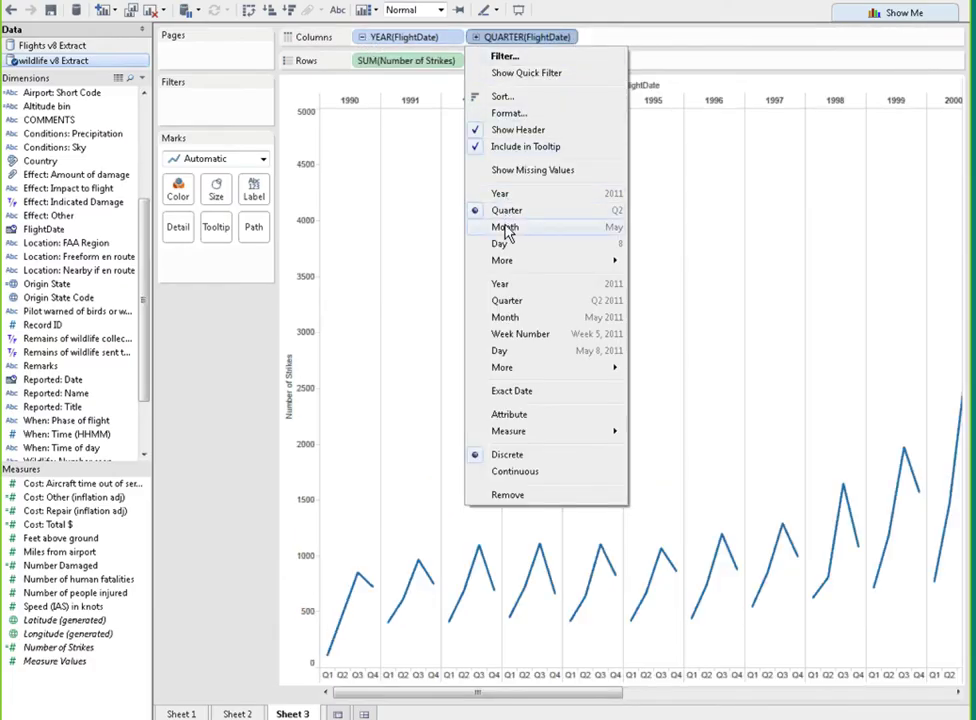
{"action": "left_click", "coordinate": [562, 226]}
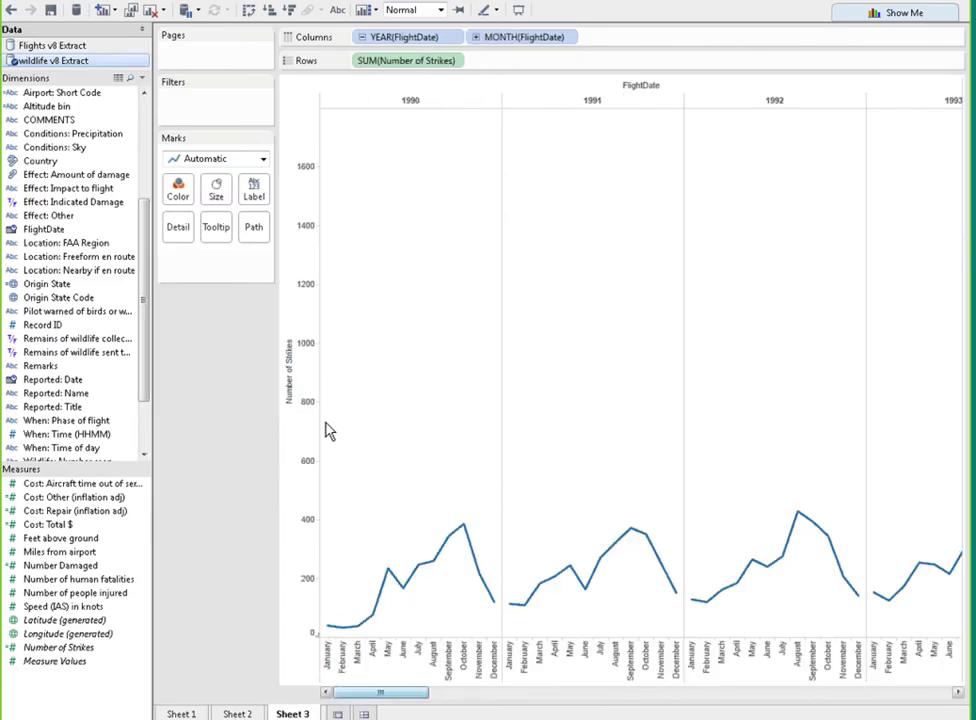
{"action": "left_click_drag", "start_coordinate": [377, 692], "coordinate": [950, 690]}
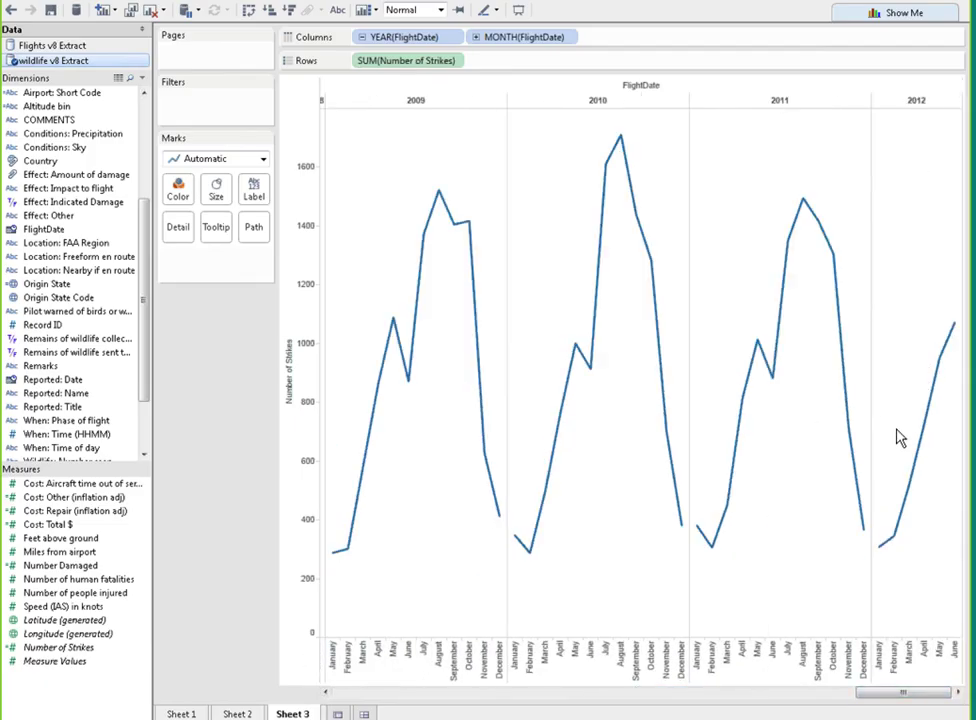
{"action": "left_click_drag", "start_coordinate": [518, 40], "coordinate": [216, 415]}
Step: Exclude 2012 from the yearly strikes trend and color the lines by Effect: Amount of damage
{"action": "mouse_move", "coordinate": [660, 485]}
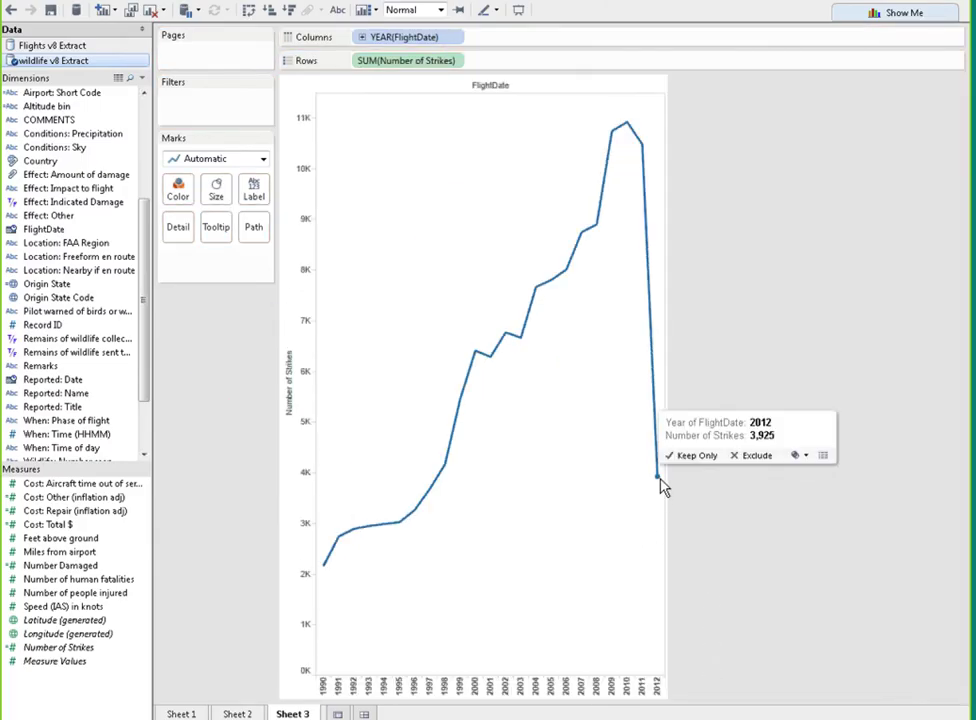
{"action": "left_click", "coordinate": [762, 457]}
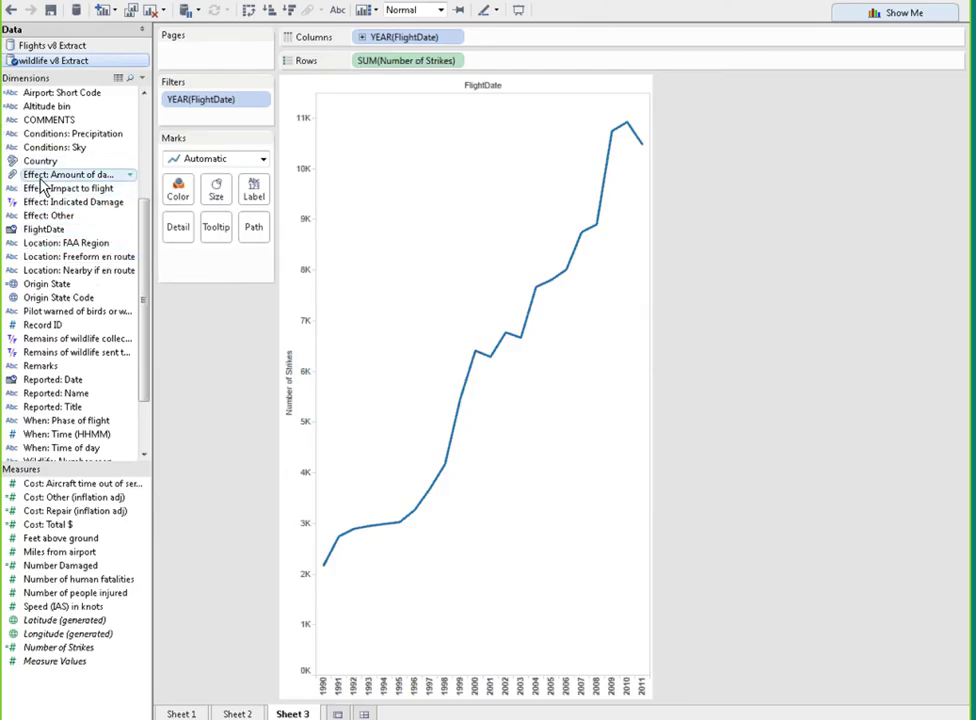
{"action": "left_click_drag", "start_coordinate": [37, 181], "coordinate": [178, 192]}
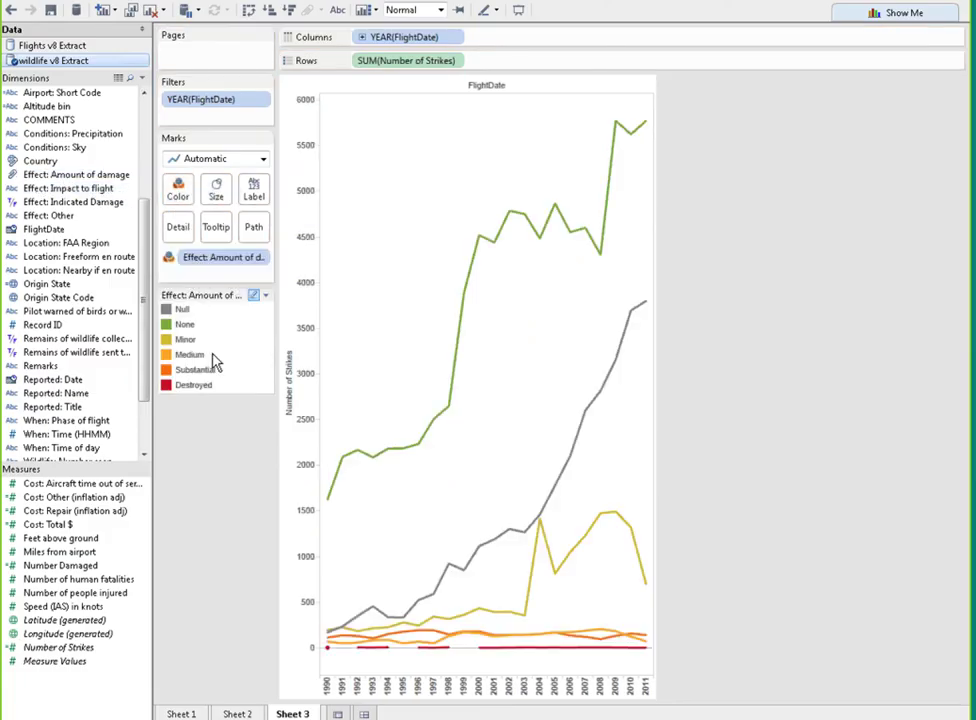
Step: Highlight each damage category from Null through Destroyed in turn to examine its trend, then clear the highlighting
{"action": "left_click", "coordinate": [180, 311]}
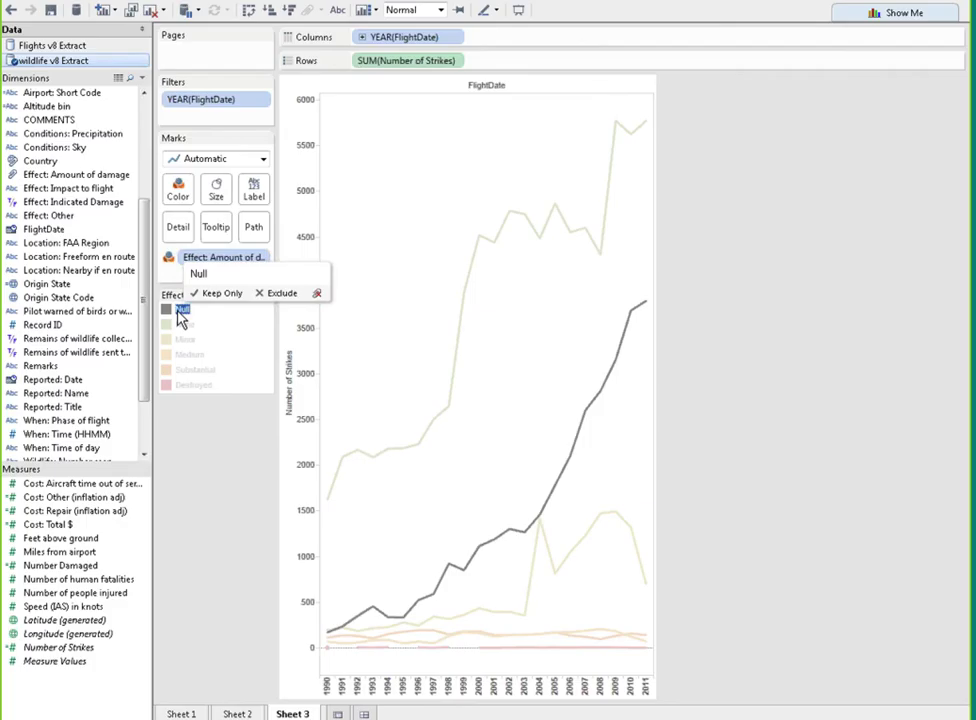
{"action": "left_click", "coordinate": [183, 326]}
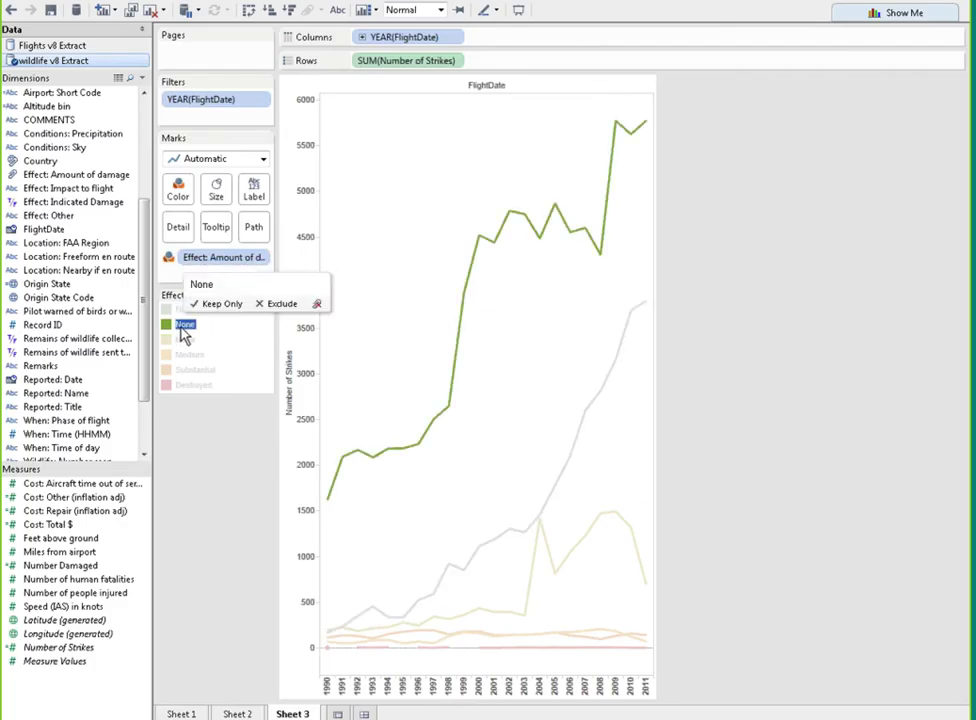
{"action": "left_click", "coordinate": [183, 340]}
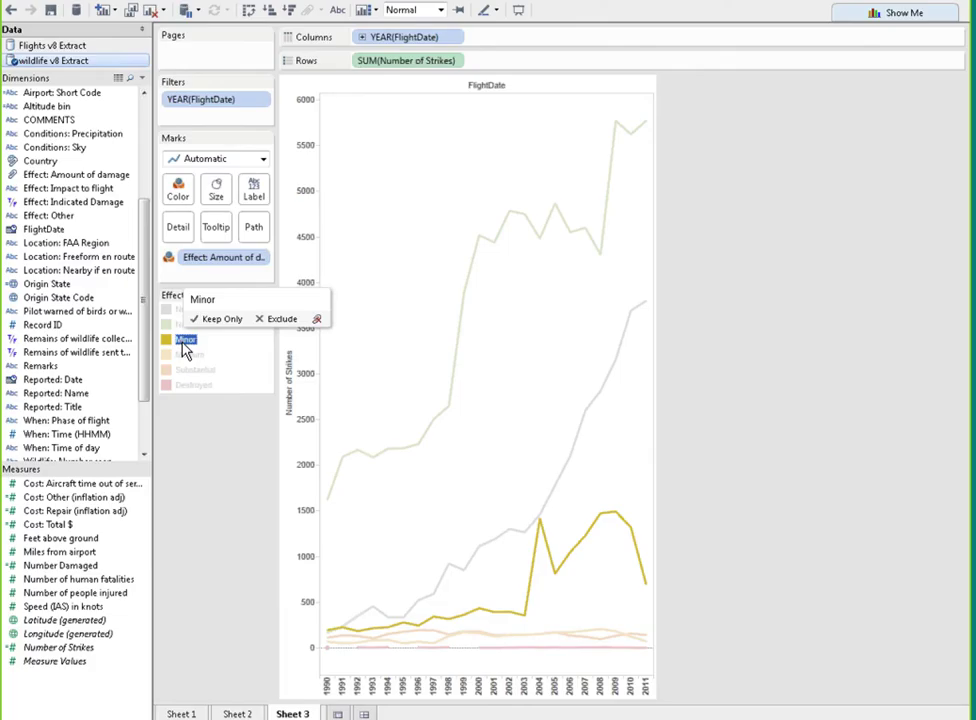
{"action": "left_click", "coordinate": [189, 357]}
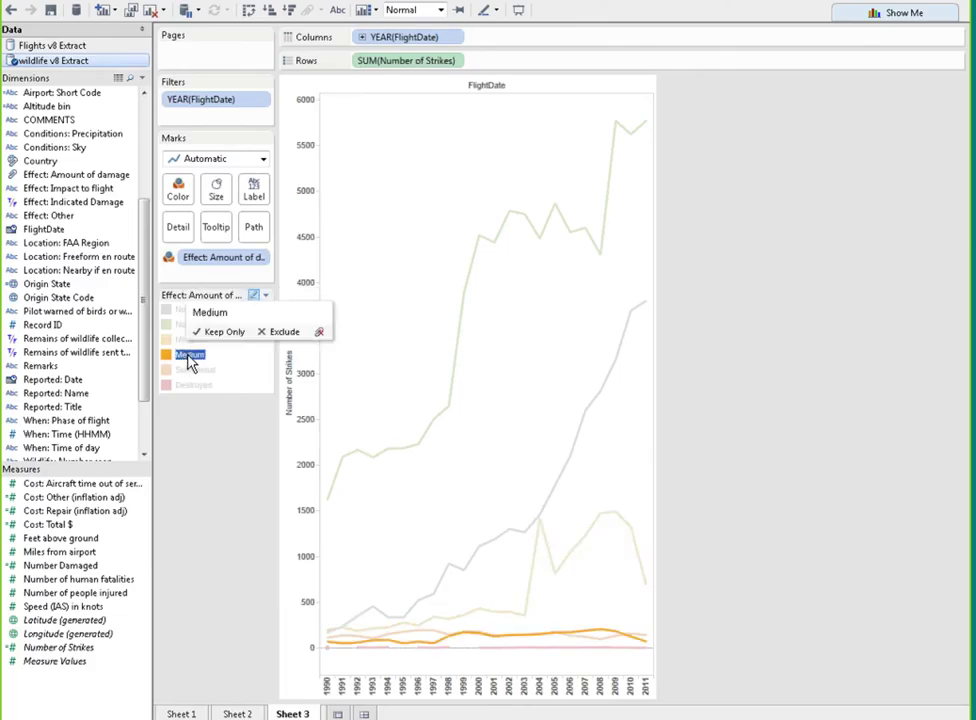
{"action": "left_click", "coordinate": [187, 371]}
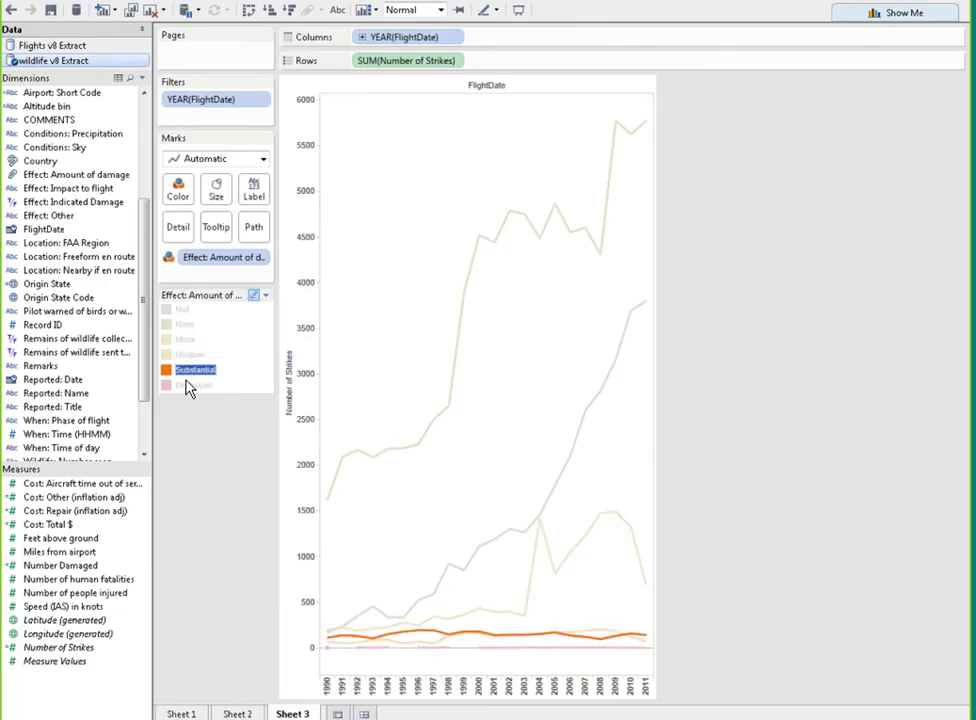
{"action": "left_click", "coordinate": [190, 389]}
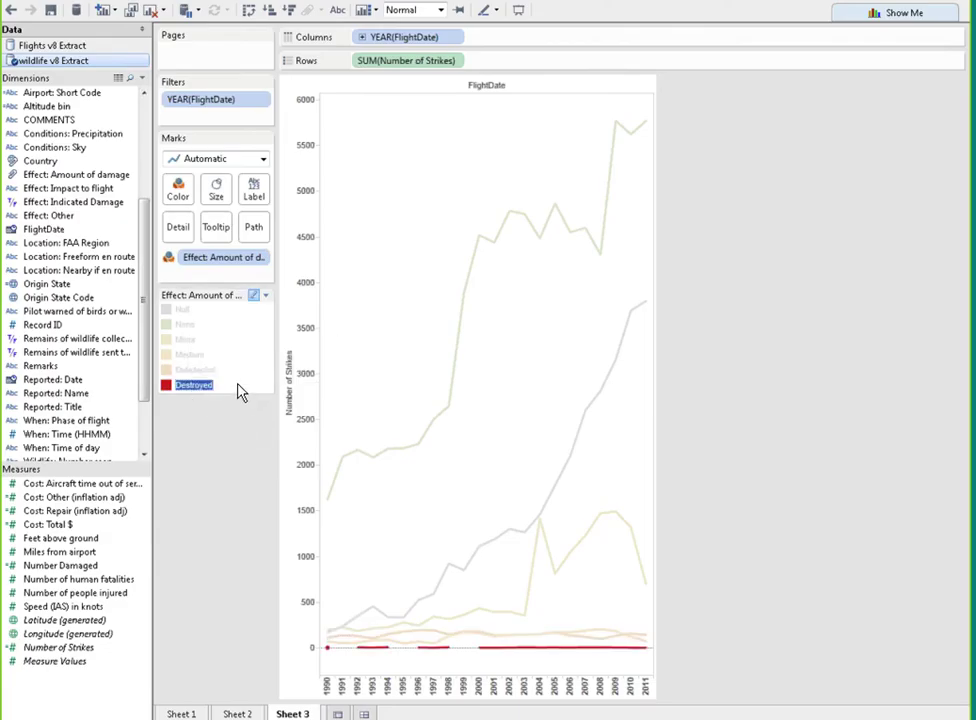
{"action": "left_click", "coordinate": [240, 389]}
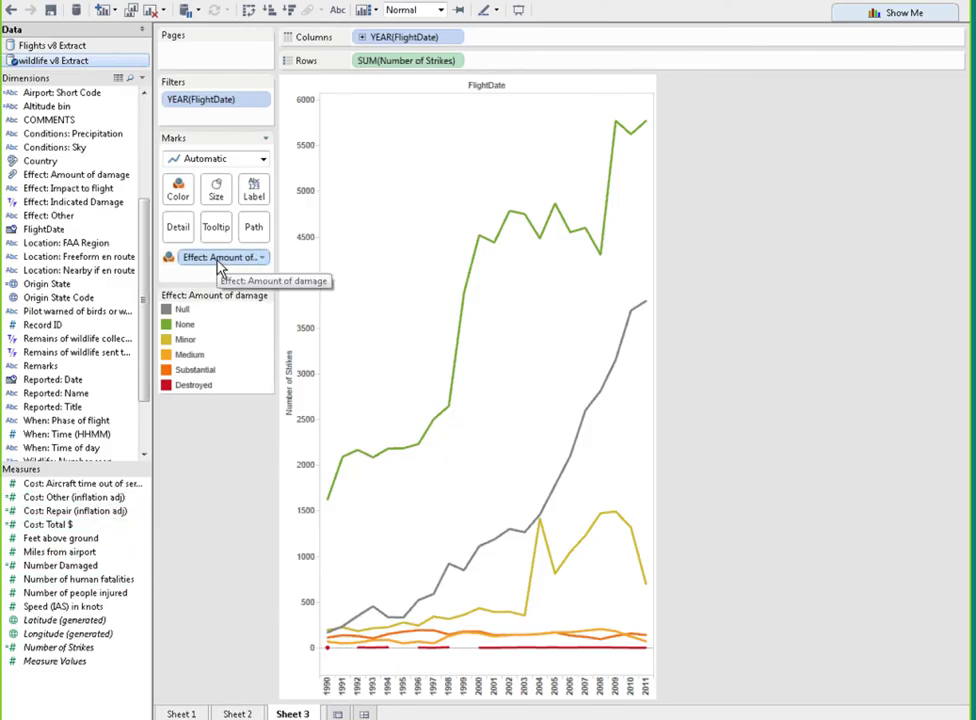
Step: On a new worksheet, plot Number of Flights from Flights v8 Extract on Rows against FlightDate by year on Columns
{"action": "left_click", "coordinate": [337, 713]}
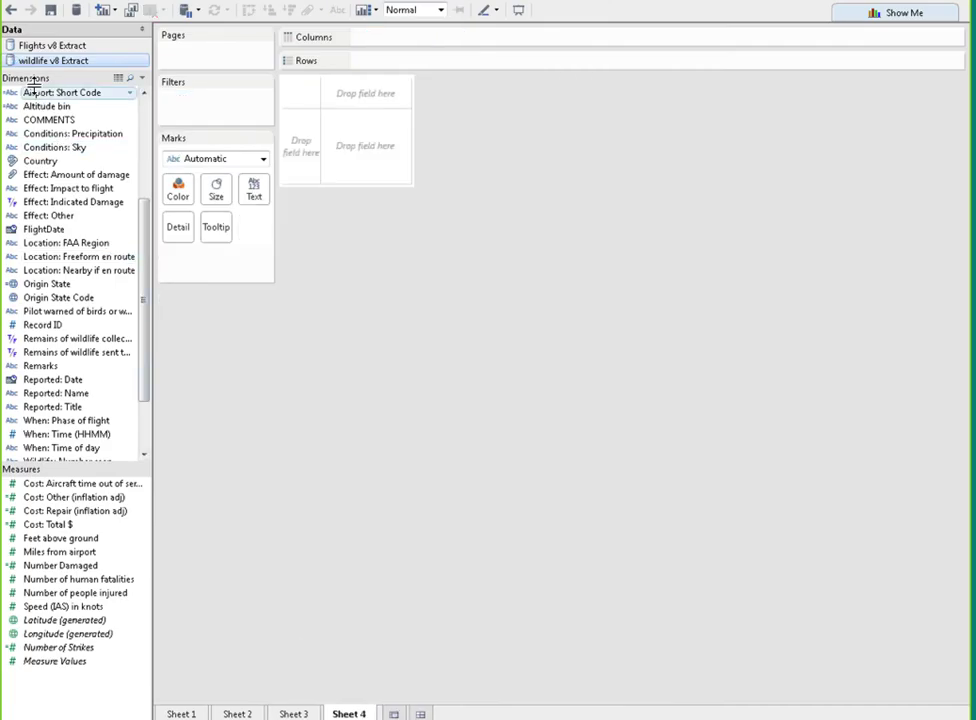
{"action": "left_click", "coordinate": [50, 45]}
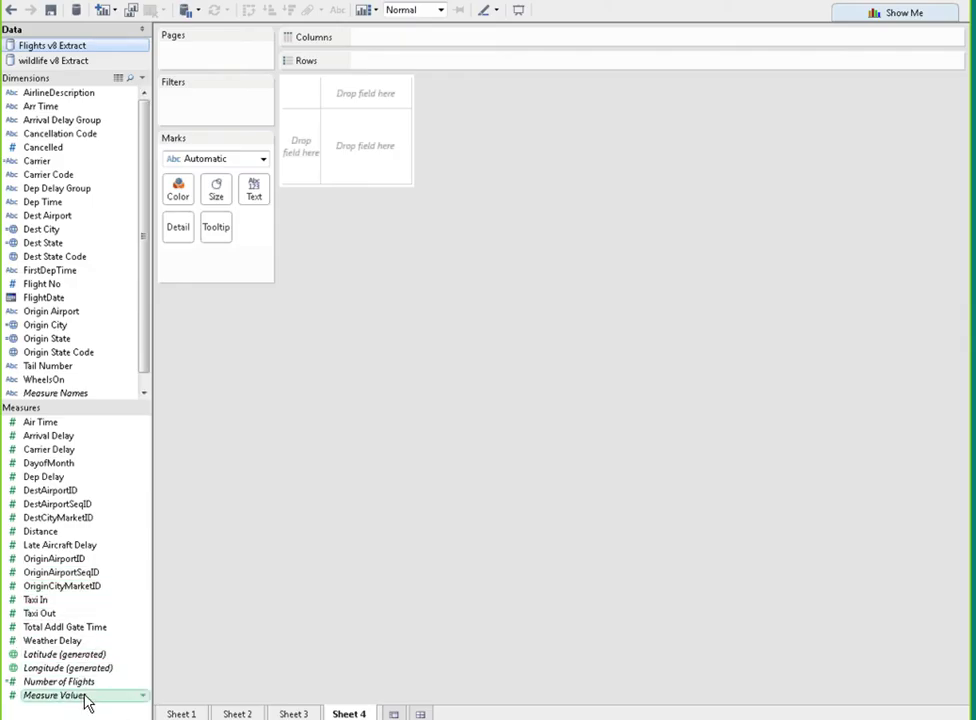
{"action": "left_click_drag", "start_coordinate": [52, 685], "coordinate": [462, 62]}
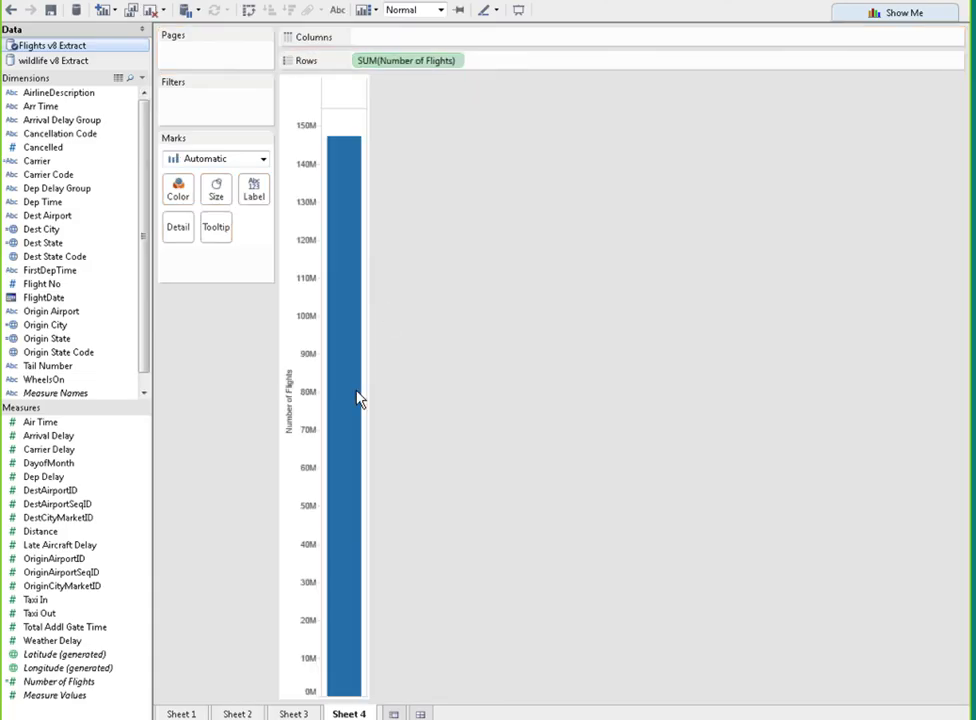
{"action": "mouse_move", "coordinate": [343, 323]}
{"action": "left_click", "coordinate": [9, 298]}
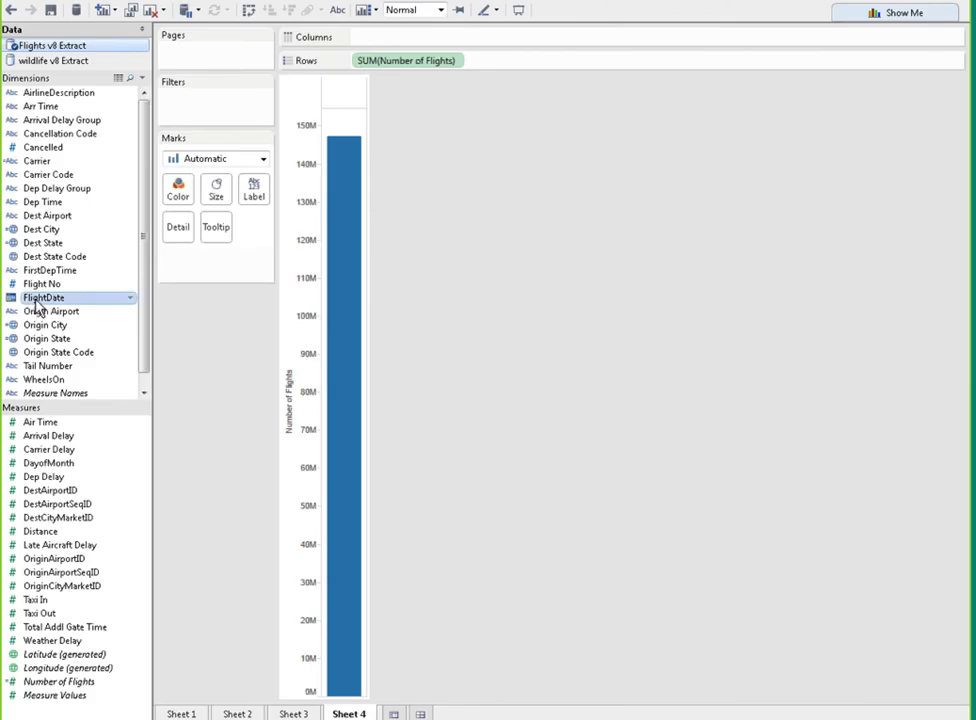
{"action": "left_click_drag", "start_coordinate": [36, 306], "coordinate": [443, 42]}
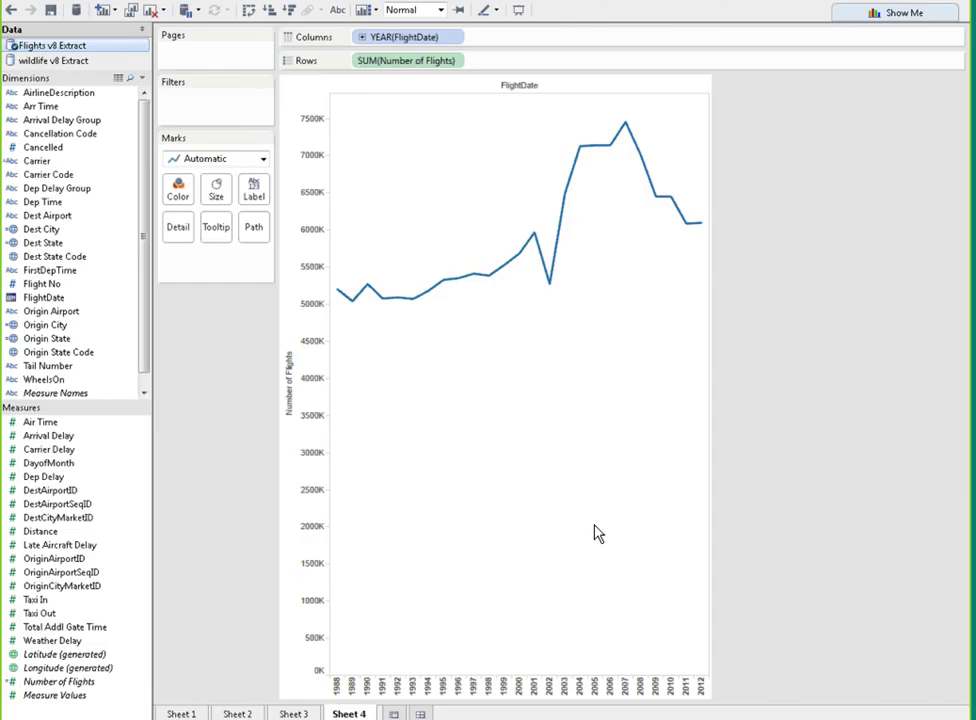
{"action": "mouse_move", "coordinate": [535, 253]}
{"action": "mouse_move", "coordinate": [628, 128]}
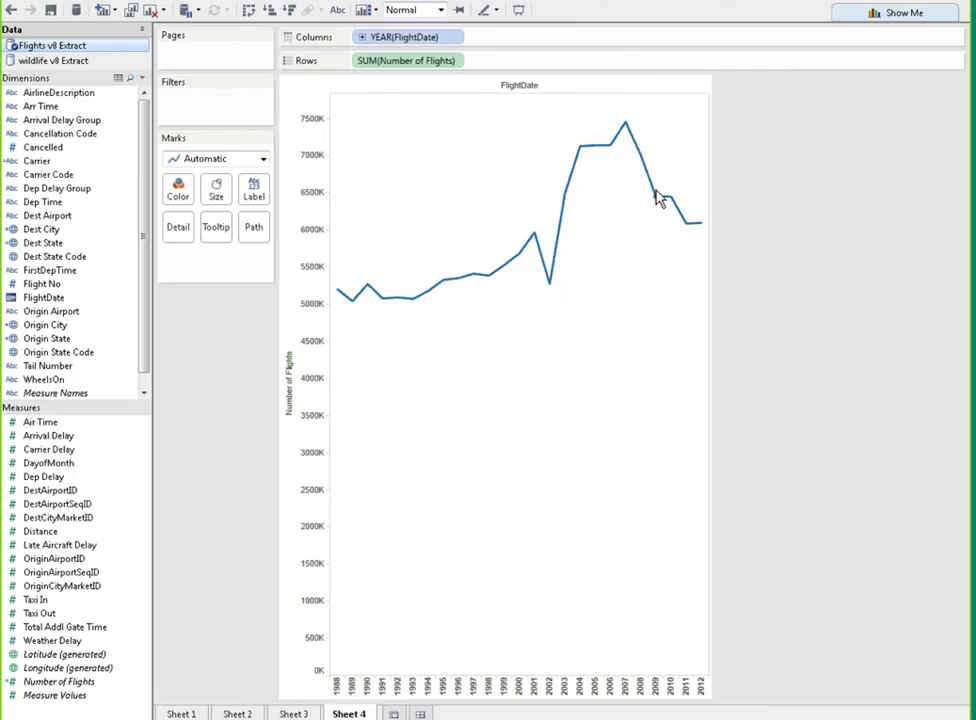